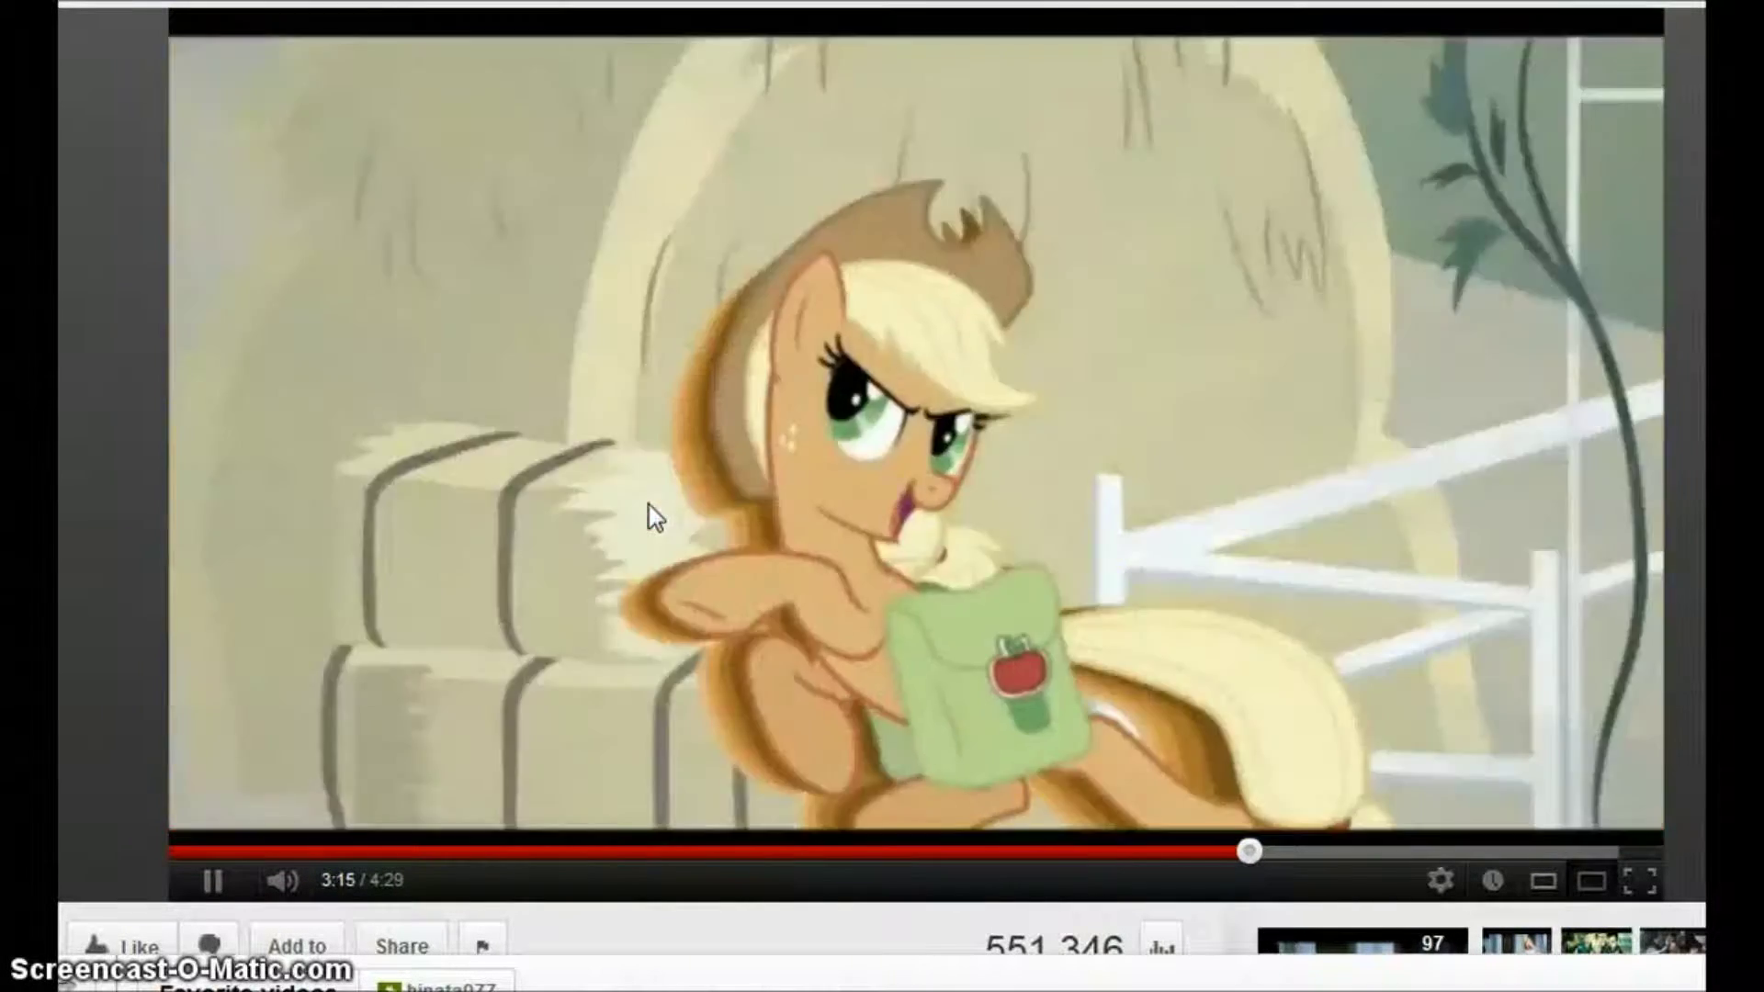
# - Pause the YouTube video by clicking the player
pyautogui.click(622, 488)
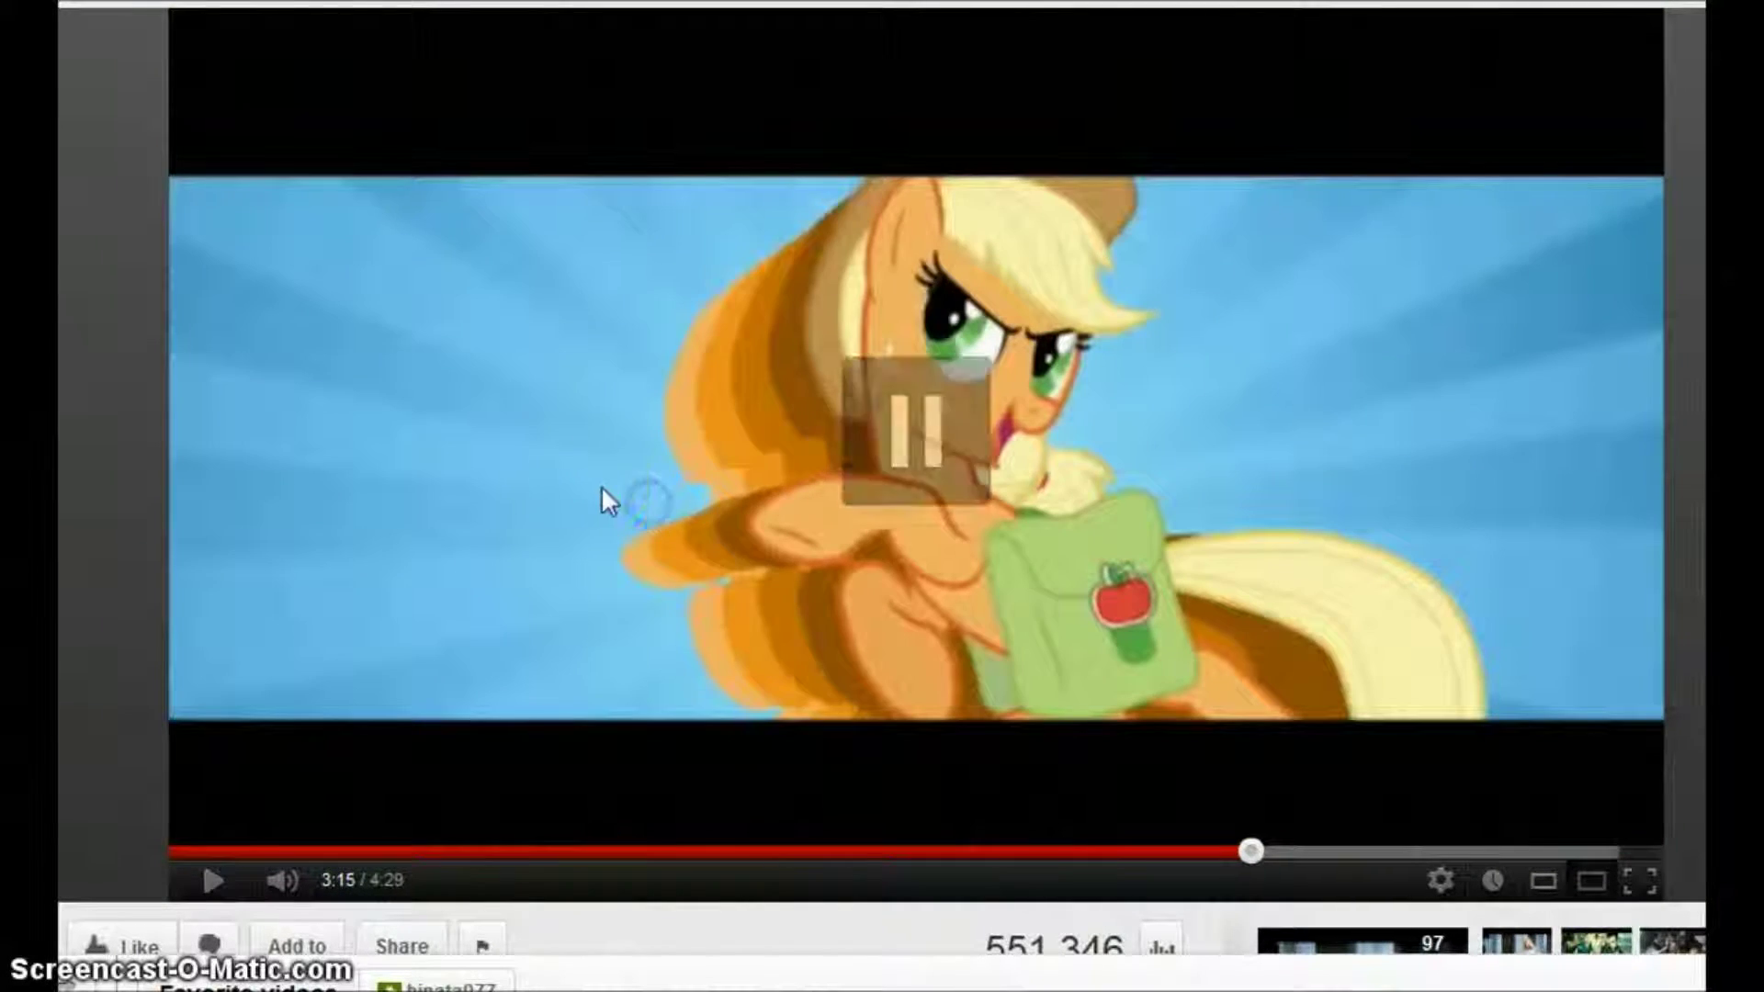